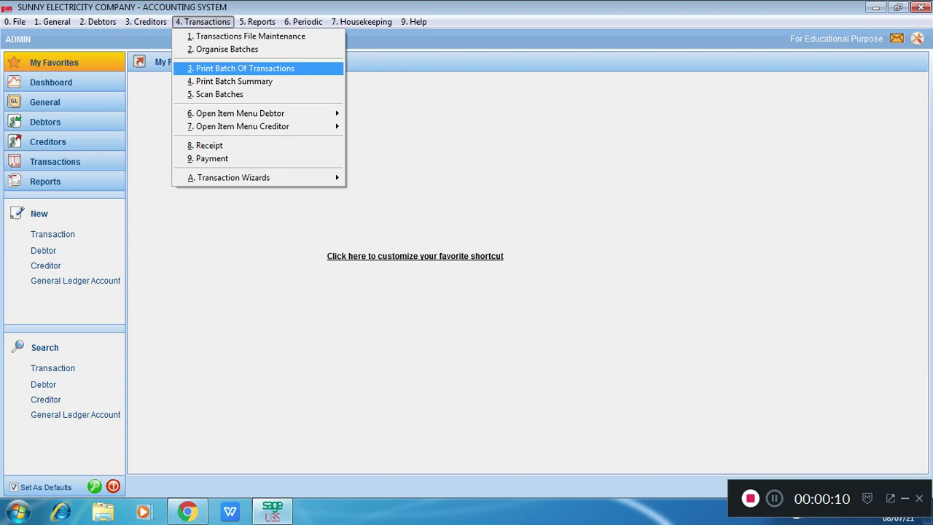
Step: List the batch transactions for batch numbers 1 to 5, sorted by date
{"action": "key", "text": "Return"}
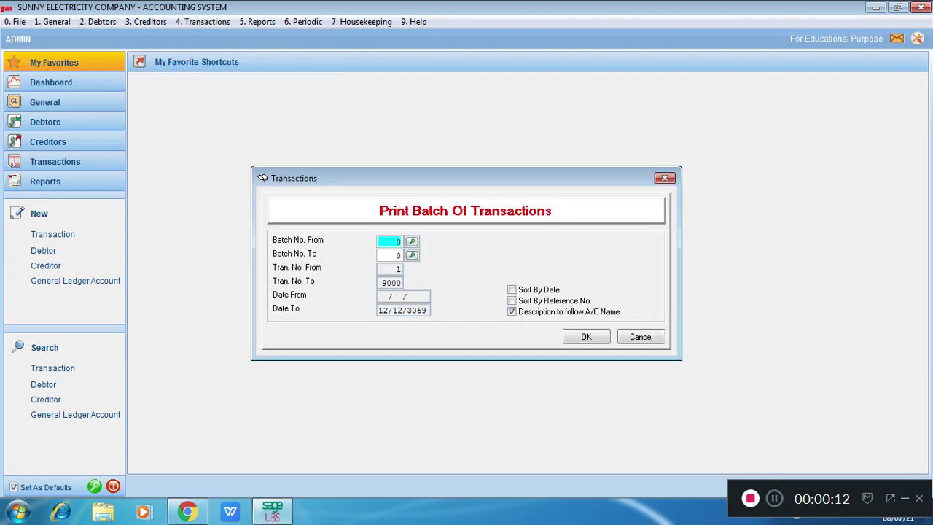
{"action": "type", "text": "1"}
{"action": "key", "text": "Return"}
{"action": "key", "text": "Return"}
{"action": "key", "text": "Up"}
{"action": "key", "text": "Up"}
{"action": "key", "text": "Up"}
{"action": "key", "text": "Up"}
{"action": "key", "text": "Up"}
{"action": "key", "text": "Up"}
{"action": "key", "text": "Up"}
{"action": "key", "text": "Up"}
{"action": "key", "text": "Up"}
{"action": "key", "text": "Up"}
{"action": "key", "text": "Up"}
{"action": "key", "text": "Up"}
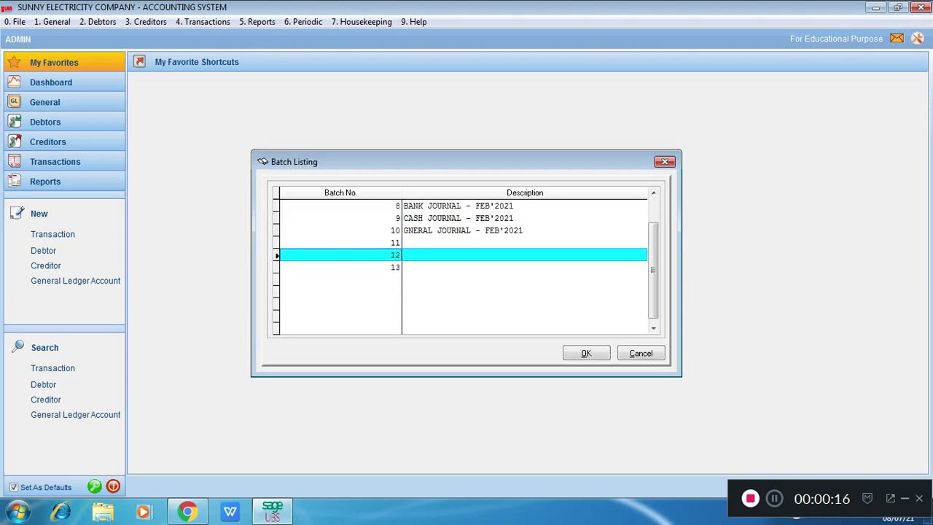
{"action": "key", "text": "Down"}
{"action": "key", "text": "Down"}
{"action": "key", "text": "Down"}
{"action": "key", "text": "Down"}
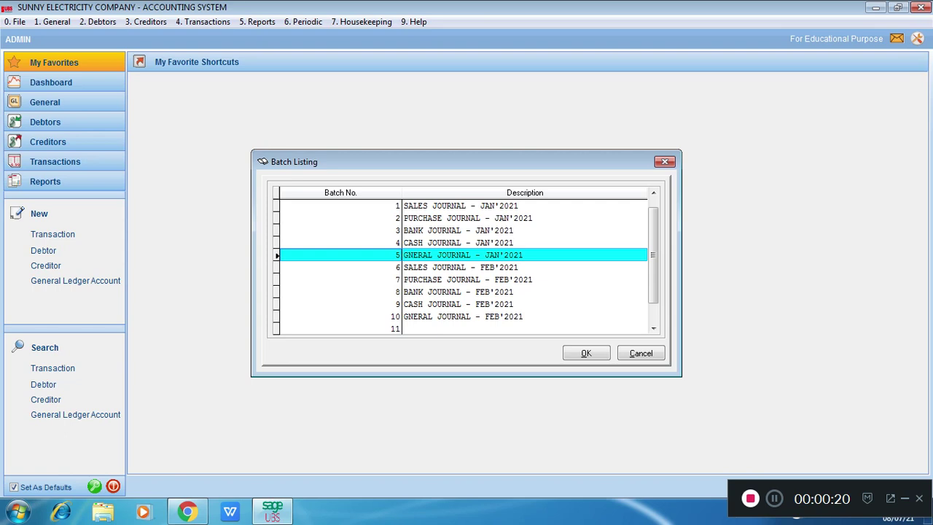
{"action": "key", "text": "Return"}
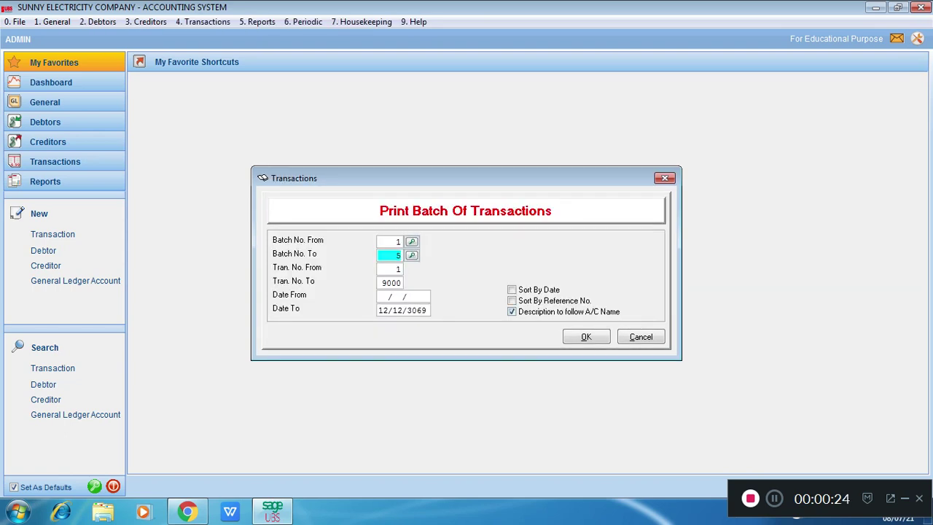
{"action": "left_click", "coordinate": [512, 290]}
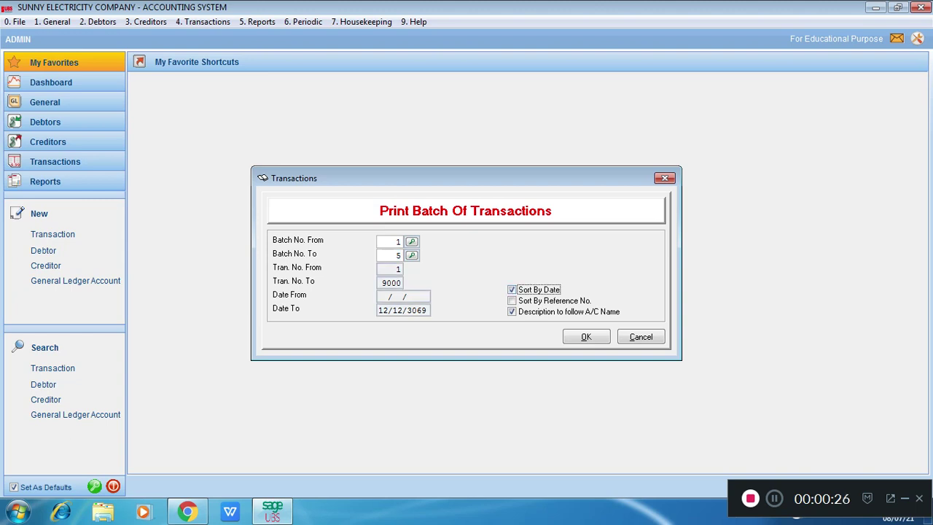
{"action": "key", "text": "Return"}
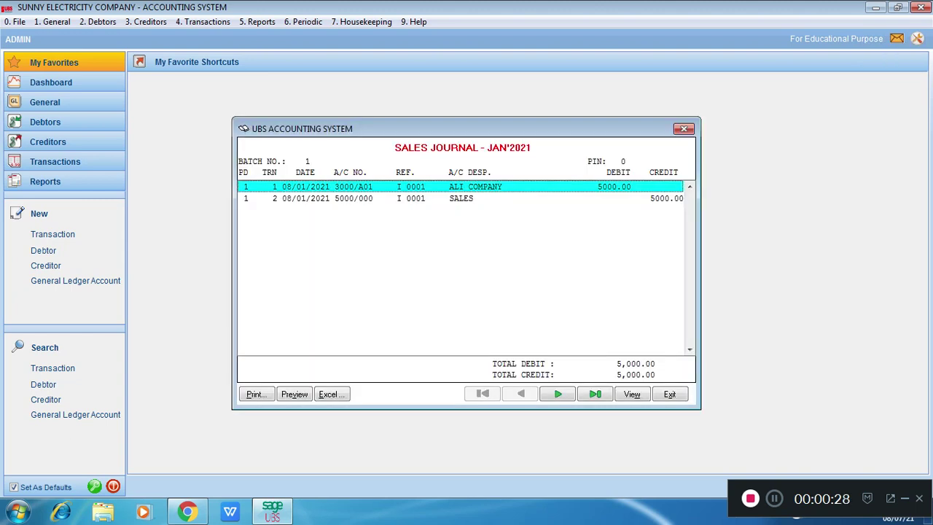
Step: Browse back and forth through the January 2021 journal batches, ending at the cash journal, to examine their entries
{"action": "left_click", "coordinate": [558, 393]}
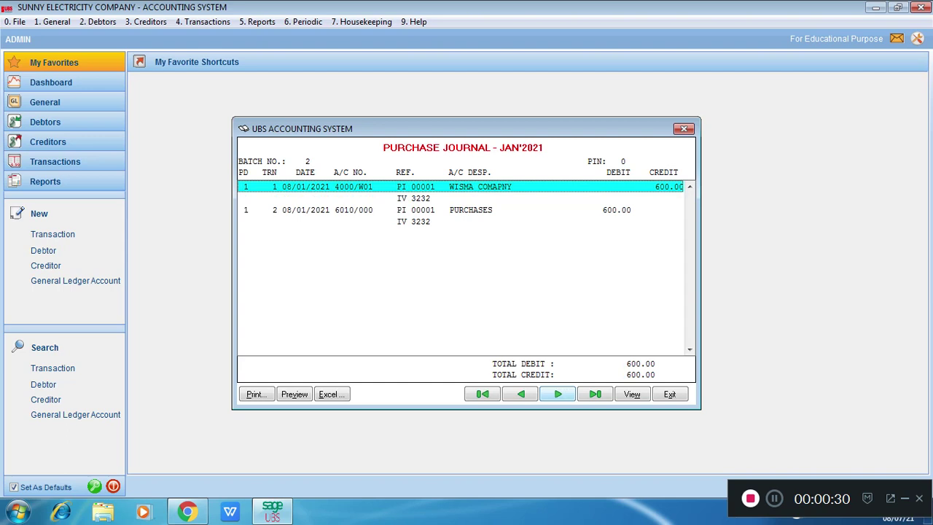
{"action": "left_click", "coordinate": [557, 394]}
{"action": "left_click", "coordinate": [558, 394]}
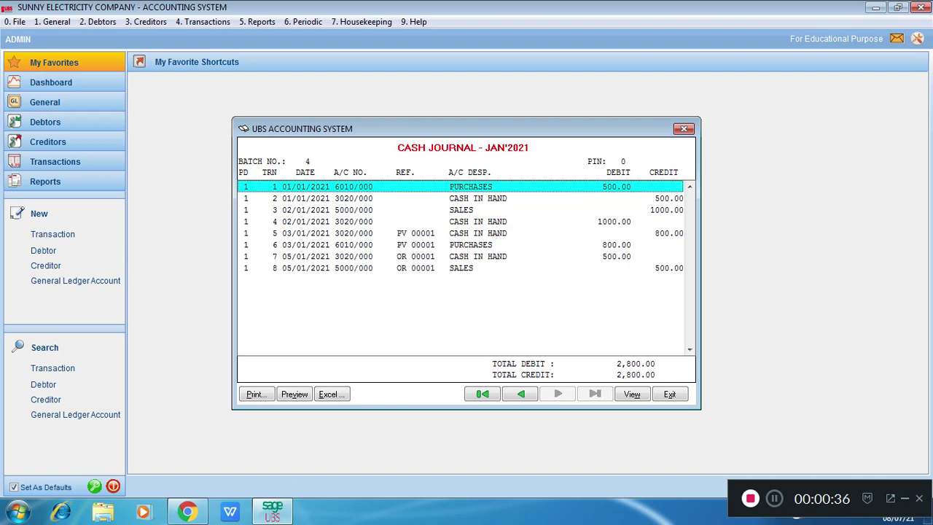
{"action": "left_click", "coordinate": [520, 394]}
{"action": "left_click", "coordinate": [521, 394]}
{"action": "left_click", "coordinate": [520, 394]}
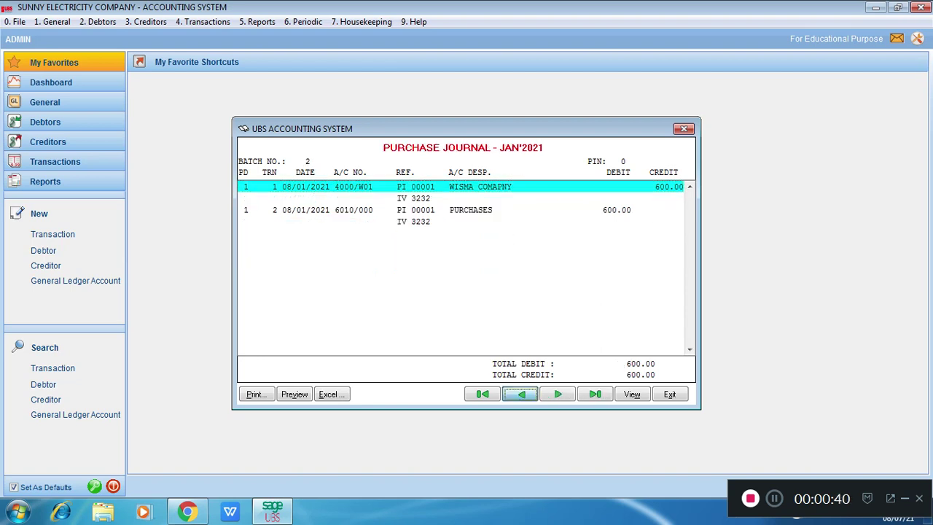
{"action": "left_click", "coordinate": [557, 393]}
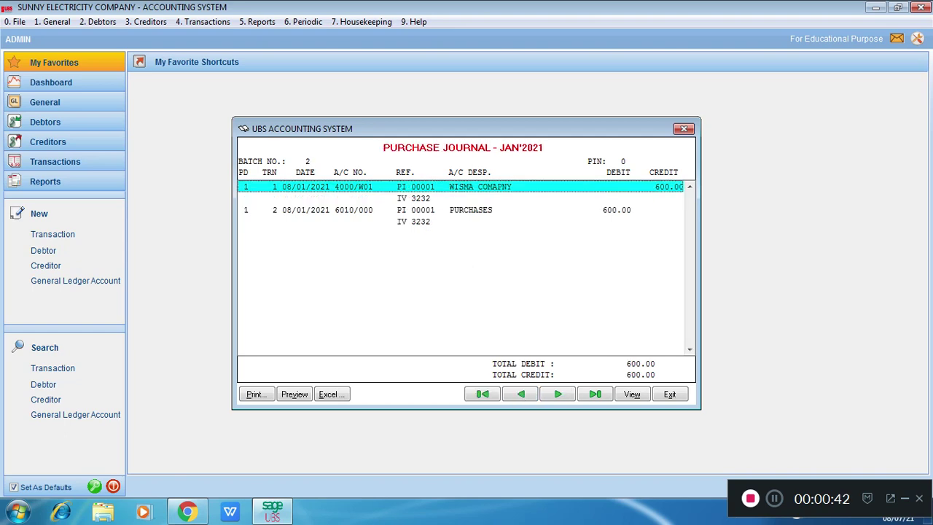
{"action": "left_click", "coordinate": [557, 394]}
{"action": "left_click", "coordinate": [557, 393]}
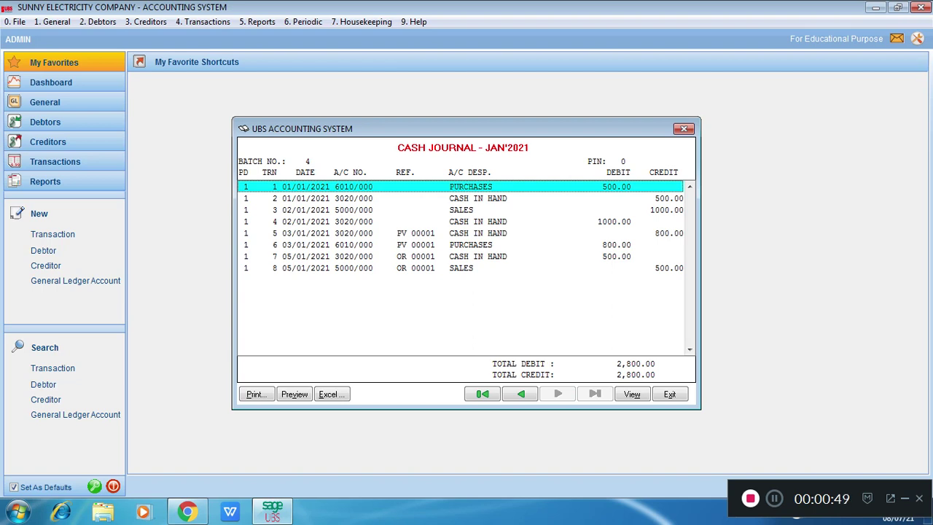
Step: Open the first purchases entry of the January 2021 cash journal for editing and save it
{"action": "key", "text": "Return"}
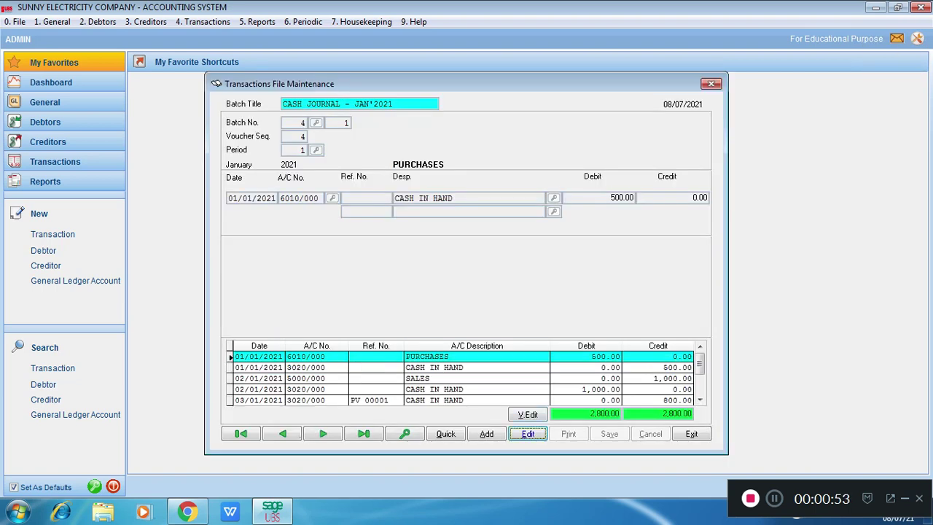
{"action": "key", "text": "Return"}
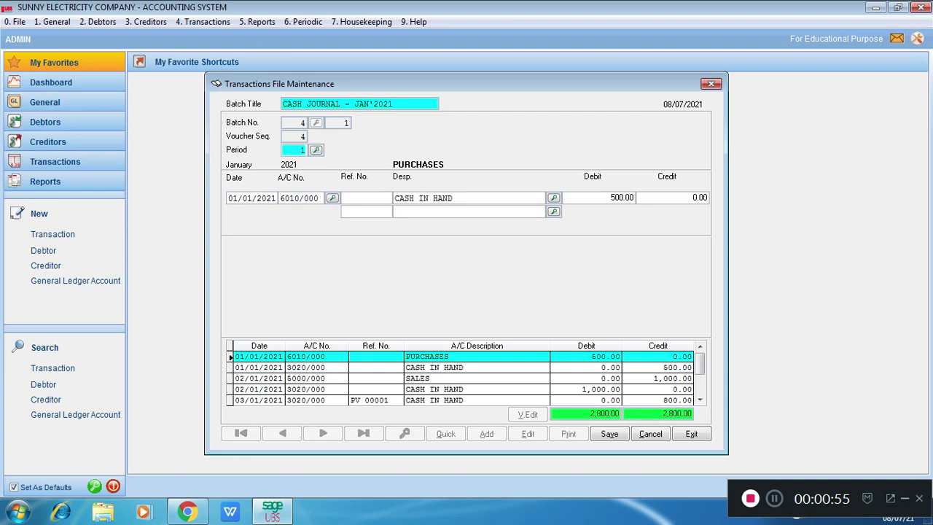
{"action": "left_click", "coordinate": [356, 198]}
{"action": "left_click", "coordinate": [610, 433]}
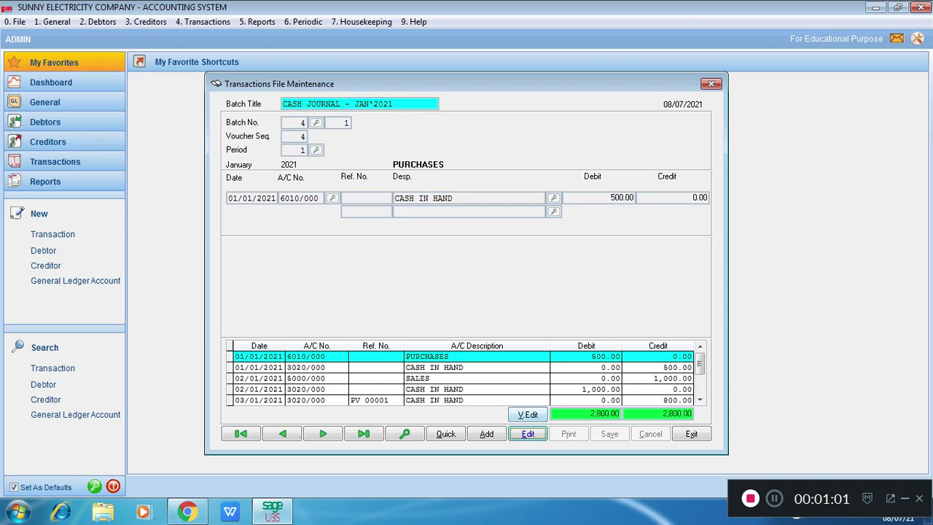
Step: In the cash journal's voucher edit grid, enter reference PC 0001 for both entries dated 01/01/2021
{"action": "left_click", "coordinate": [528, 414]}
{"action": "left_click", "coordinate": [378, 143]}
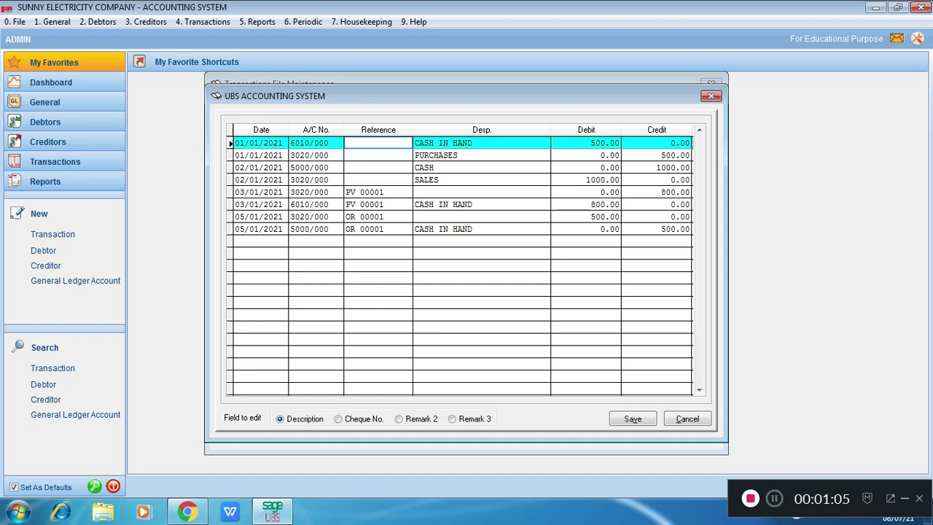
{"action": "type", "text": "PC 0002"}
{"action": "left_click_drag", "start_coordinate": [389, 143], "coordinate": [345, 143]}
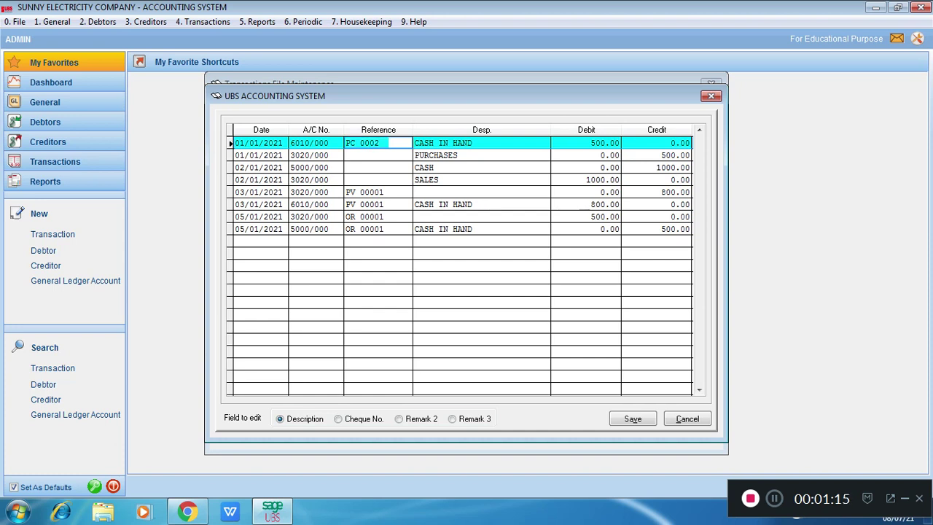
{"action": "key", "text": "BackSpace"}
{"action": "type", "text": "1"}
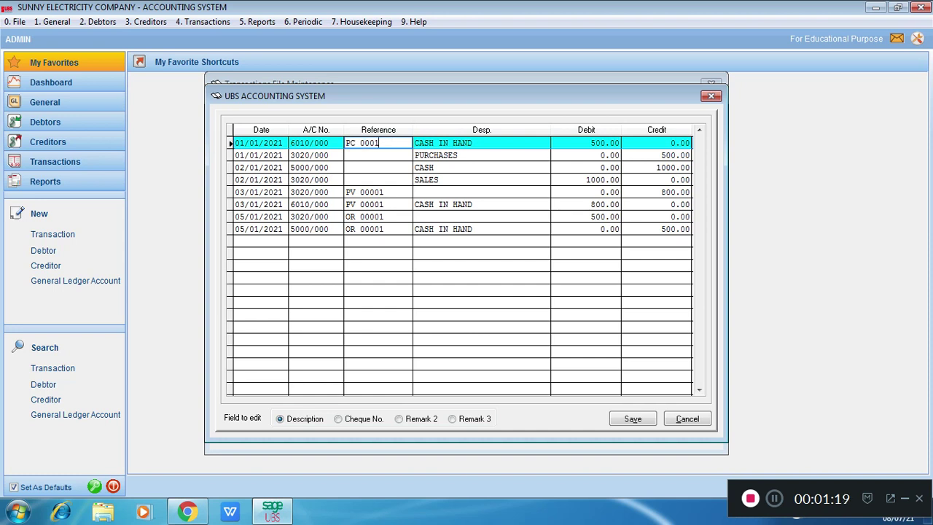
{"action": "left_click_drag", "start_coordinate": [384, 143], "coordinate": [345, 143]}
{"action": "key", "text": "ctrl+c"}
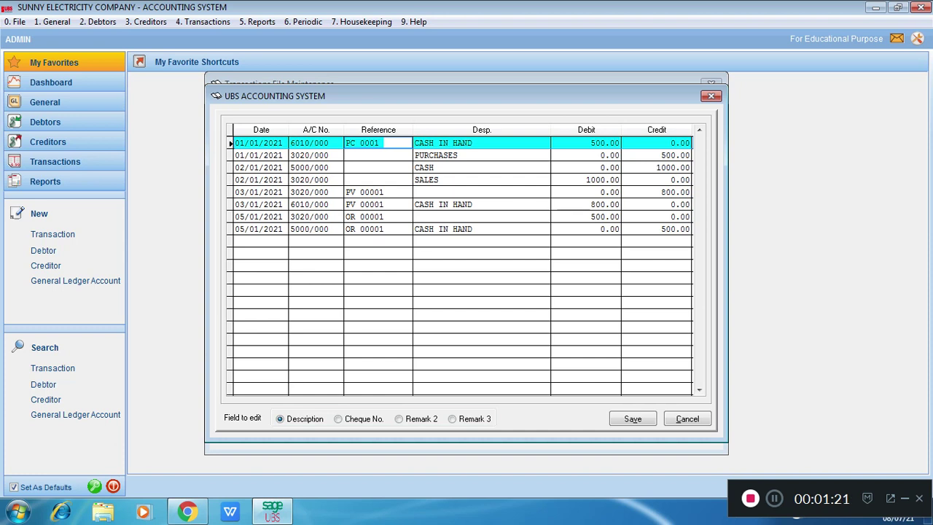
{"action": "key", "text": "Down"}
{"action": "key", "text": "ctrl+v"}
Step: Enter reference CS 0001 for both entries dated 02/01/2021
{"action": "key", "text": "Down"}
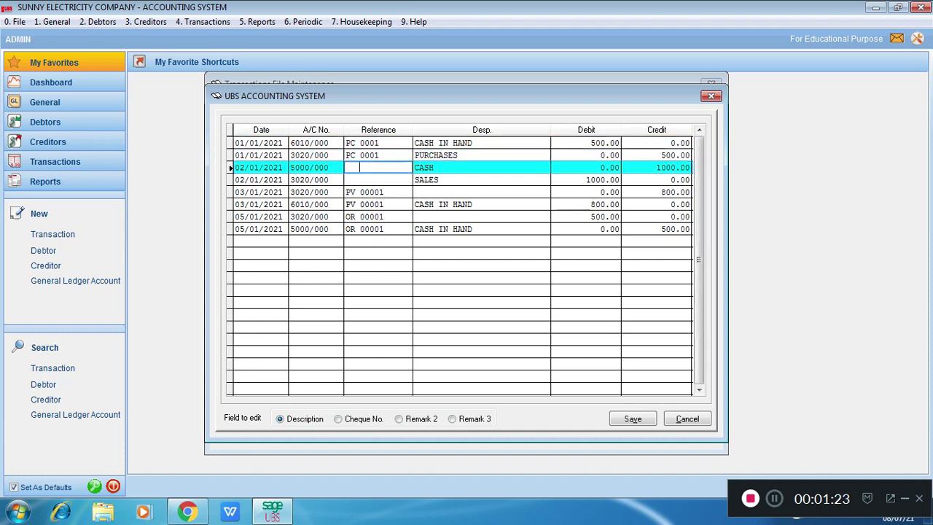
{"action": "type", "text": "CS000"}
{"action": "key", "text": "Left"}
{"action": "key", "text": "Left"}
{"action": "key", "text": "Left"}
{"action": "key", "text": "Right"}
{"action": "key", "text": "Right"}
{"action": "key", "text": "Right"}
{"action": "type", "text": "1"}
{"action": "left_click_drag", "start_coordinate": [385, 168], "coordinate": [344, 168]}
{"action": "key", "text": "ctrl+c"}
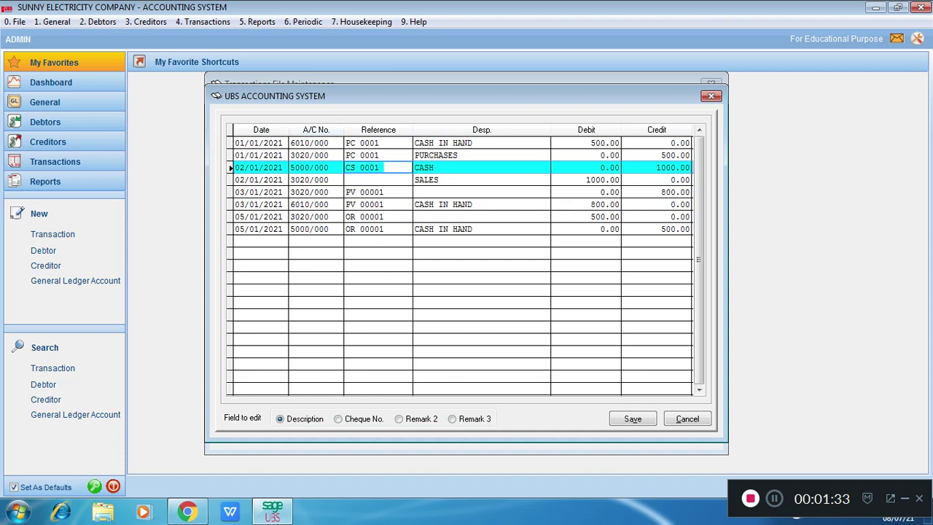
{"action": "left_click", "coordinate": [388, 180]}
{"action": "key", "text": "ctrl+v"}
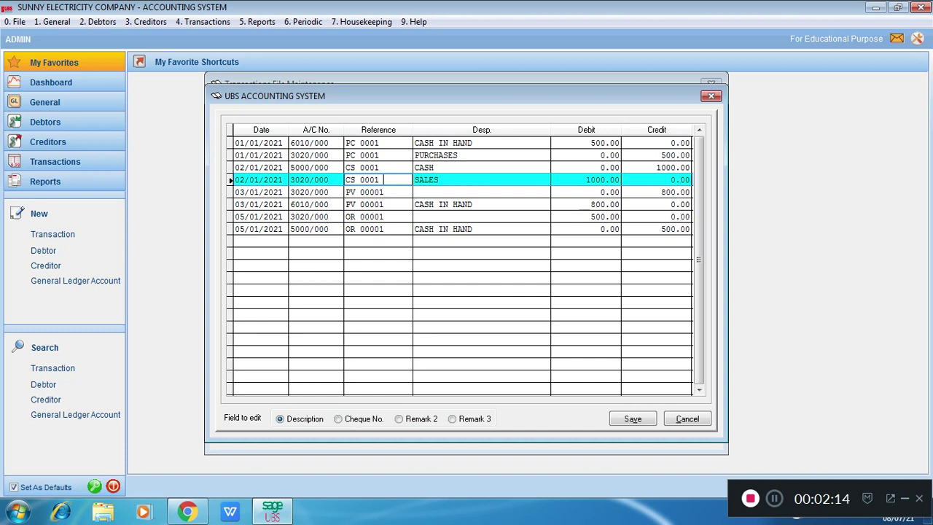
Step: Describe the 03/01/2021 entry of account 3020/000 as PURCHASES and the 05/01/2021 entry of the same account as SALES
{"action": "left_click", "coordinate": [452, 192]}
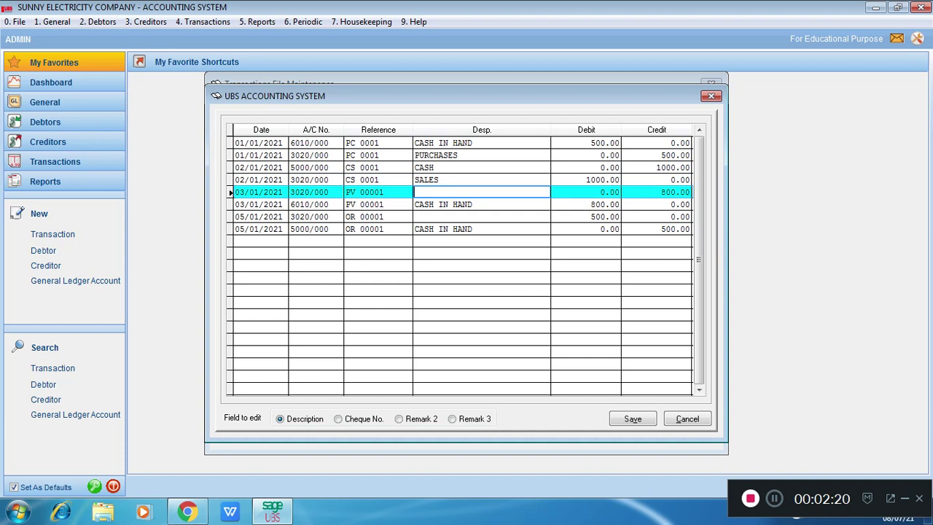
{"action": "type", "text": "PURCHASE"}
{"action": "left_click", "coordinate": [481, 217]}
{"action": "type", "text": "SALES"}
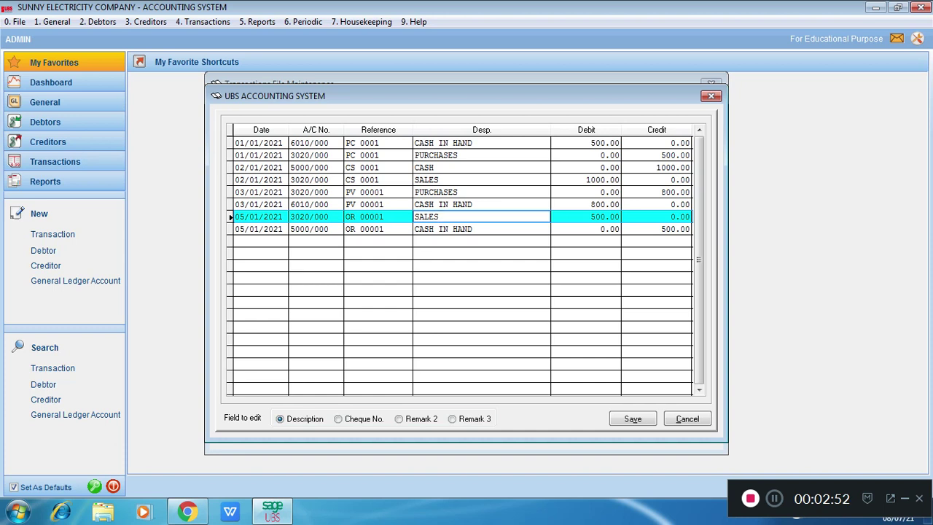
Step: Replace the references of both entries dated 05/01/2021 with ten asterisks (**********)
{"action": "left_click", "coordinate": [385, 217]}
{"action": "key", "text": "BackSpace"}
{"action": "key", "text": "BackSpace"}
{"action": "key", "text": "BackSpace"}
{"action": "key", "text": "BackSpace"}
{"action": "key", "text": "BackSpace"}
{"action": "key", "text": "BackSpace"}
{"action": "key", "text": "BackSpace"}
{"action": "key", "text": "BackSpace"}
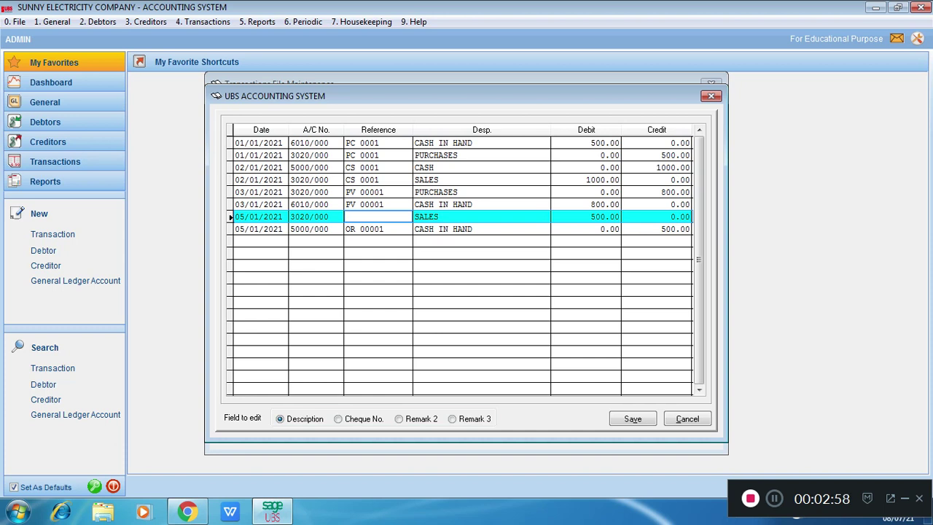
{"action": "type", "text": "**********"}
{"action": "left_click", "coordinate": [390, 229]}
{"action": "key", "text": "BackSpace"}
{"action": "key", "text": "BackSpace"}
{"action": "key", "text": "BackSpace"}
{"action": "key", "text": "BackSpace"}
{"action": "key", "text": "BackSpace"}
{"action": "key", "text": "BackSpace"}
{"action": "key", "text": "BackSpace"}
{"action": "key", "text": "BackSpace"}
{"action": "key", "text": "BackSpace"}
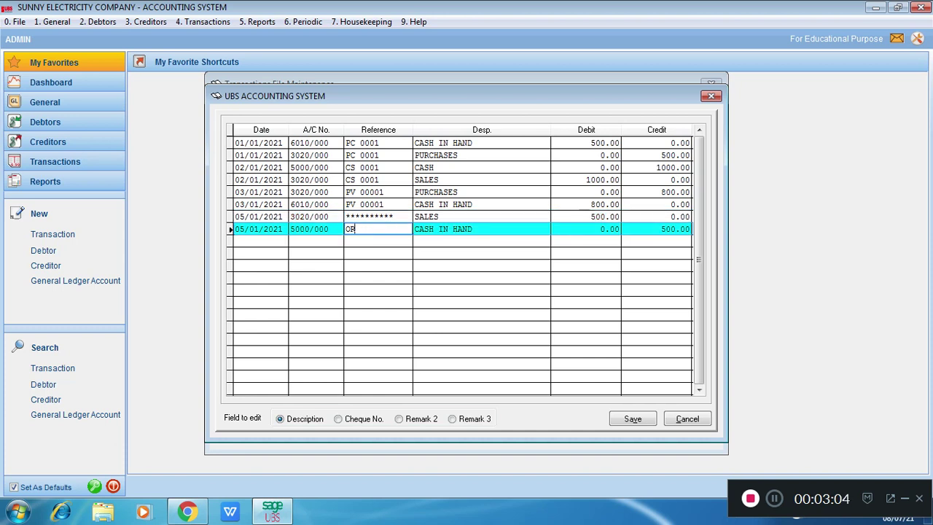
{"action": "type", "text": "**********"}
Step: Set the debit of the 05/01/2021 SALES line and the credit of the CASH IN HAND line to 0, and save the edits
{"action": "left_click", "coordinate": [581, 217]}
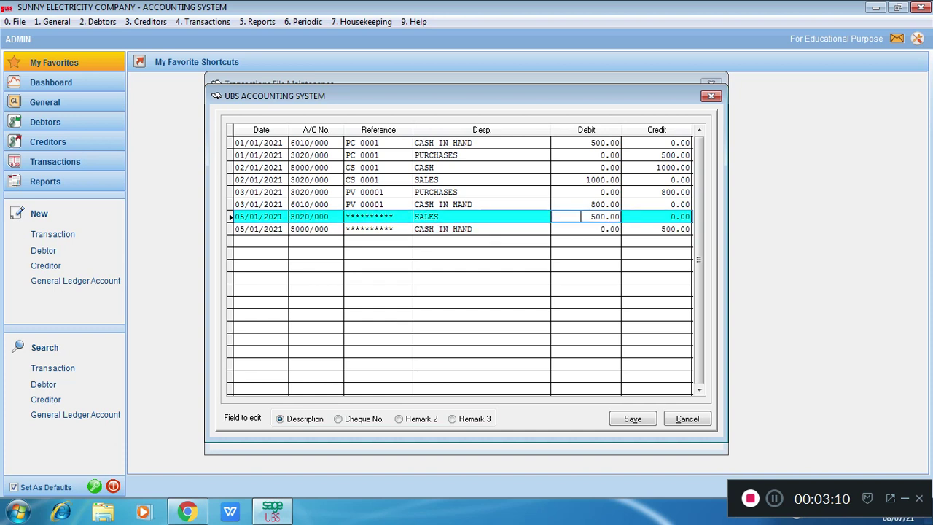
{"action": "type", "text": "0"}
{"action": "key", "text": "Return"}
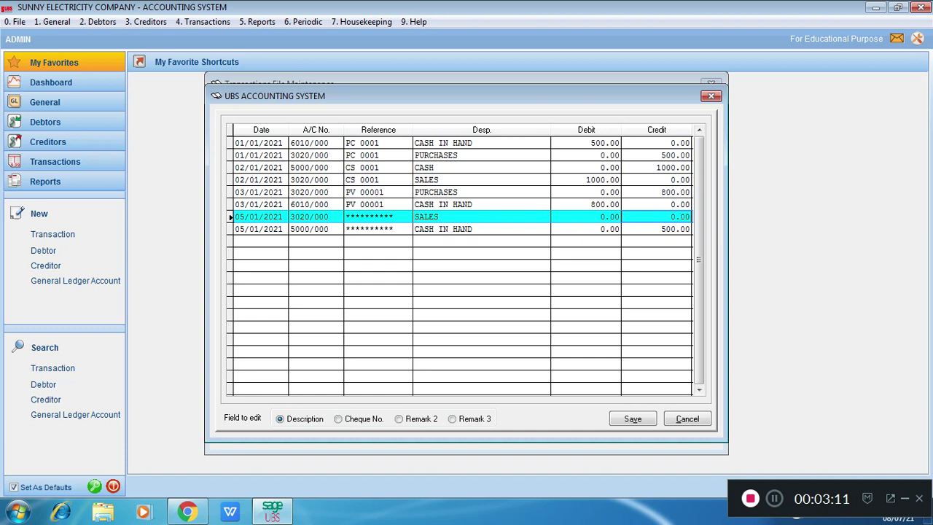
{"action": "left_click", "coordinate": [657, 229]}
{"action": "type", "text": "0"}
{"action": "key", "text": "Return"}
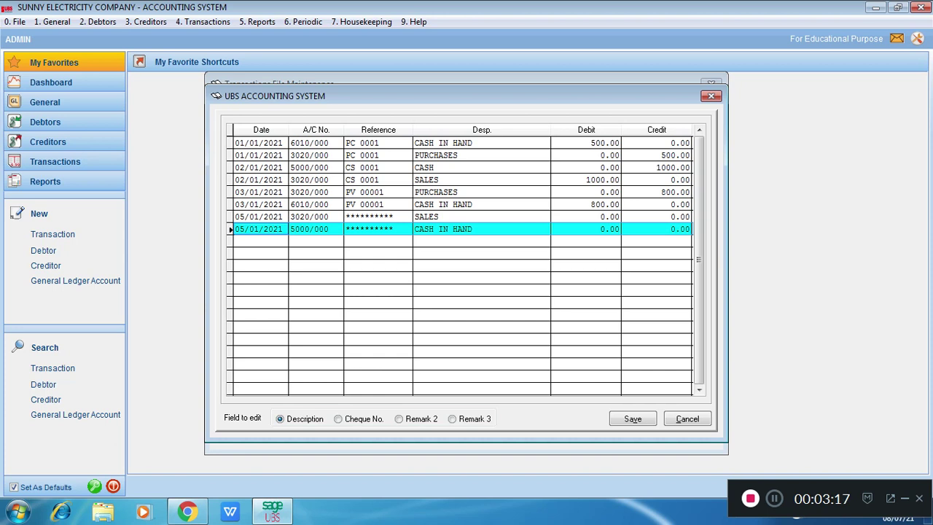
{"action": "left_click", "coordinate": [633, 418]}
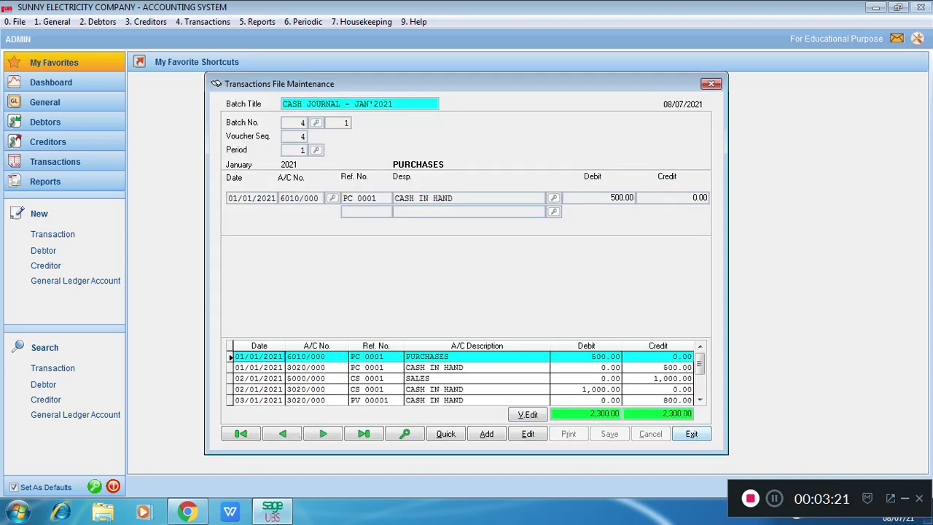
Step: Exit transaction maintenance and close the batch listing and its print settings
{"action": "left_click", "coordinate": [691, 435]}
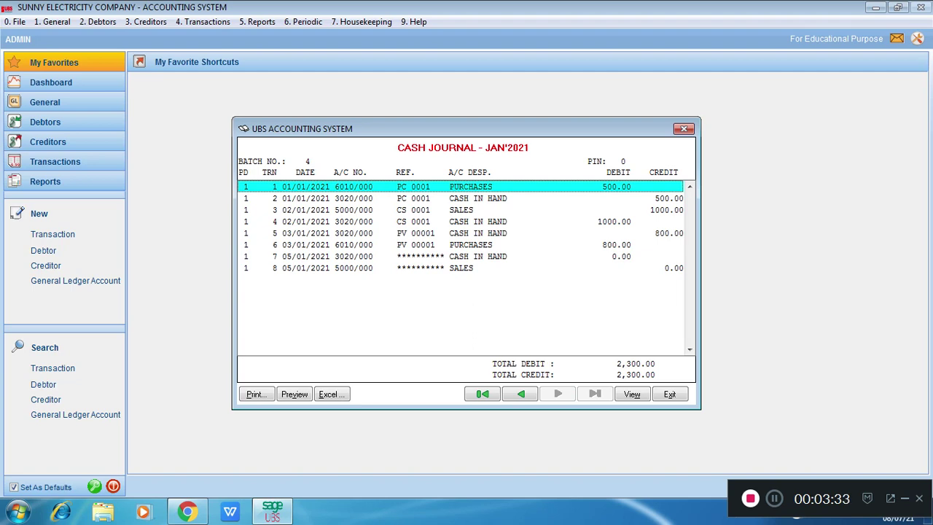
{"action": "left_click", "coordinate": [670, 394]}
{"action": "left_click", "coordinate": [641, 337]}
Step: Run File Organisation with only Delete Unwanted Transactions selected, and close it once the update is done
{"action": "left_click", "coordinate": [362, 22]}
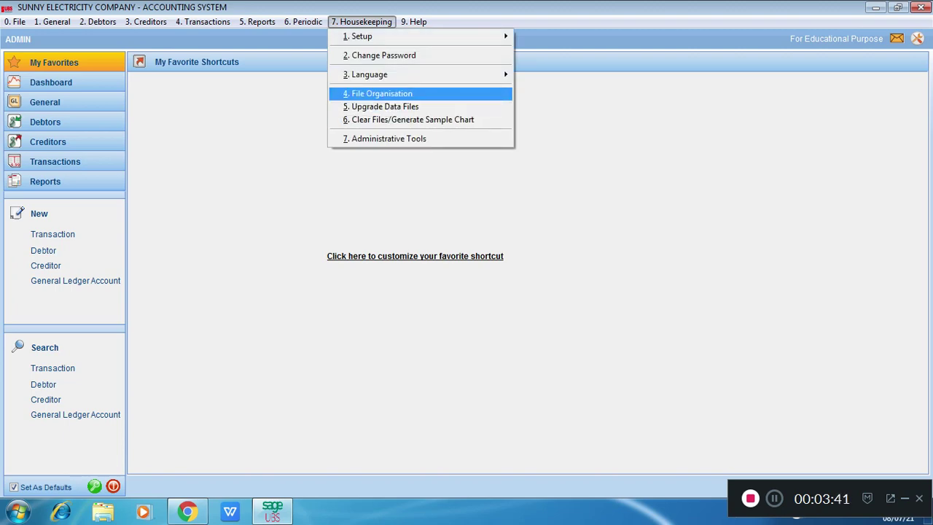
{"action": "key", "text": "Return"}
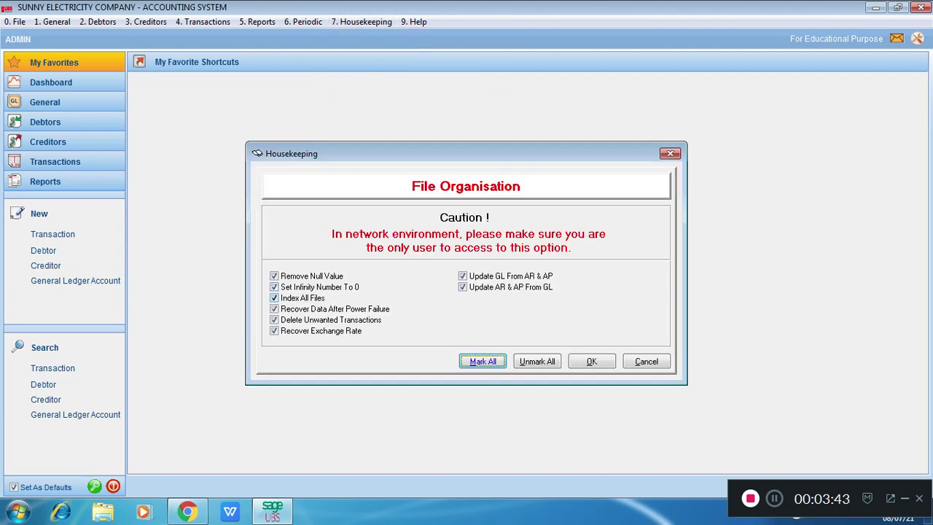
{"action": "key", "text": "alt+u"}
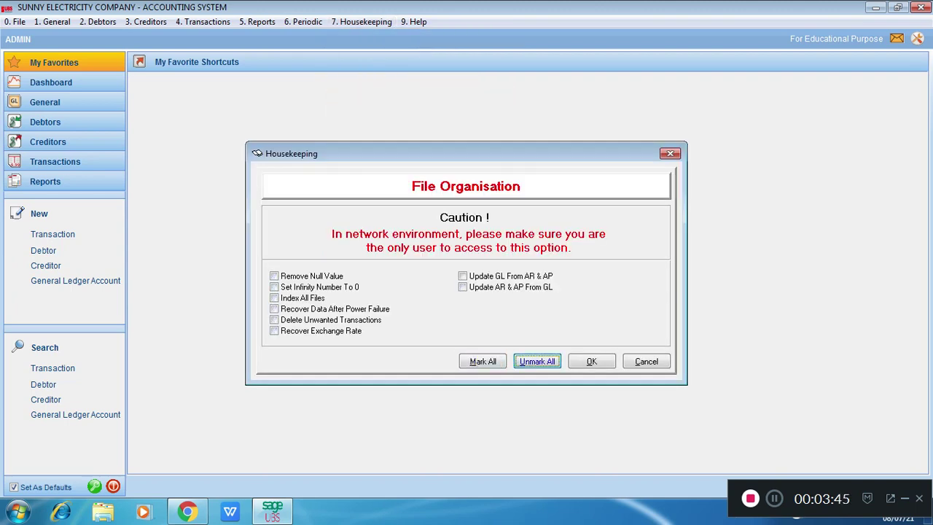
{"action": "left_click", "coordinate": [274, 320]}
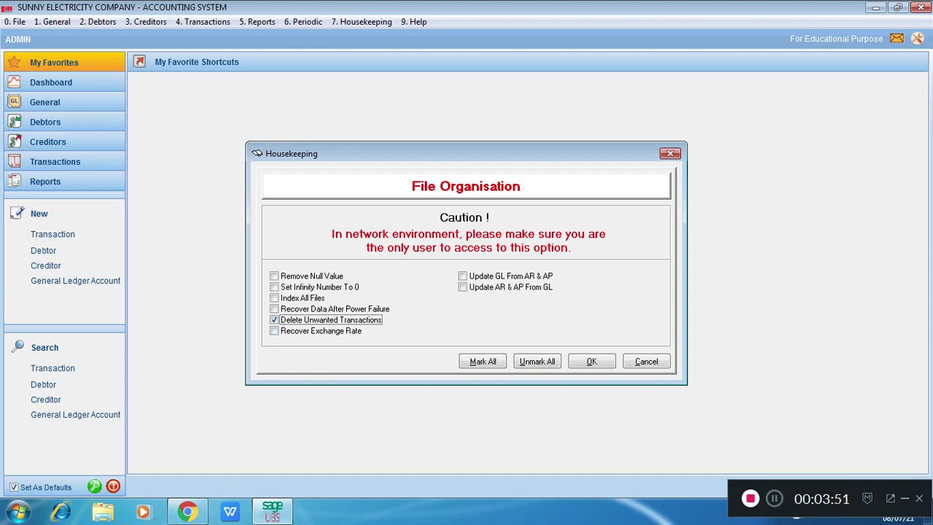
{"action": "left_click", "coordinate": [591, 361]}
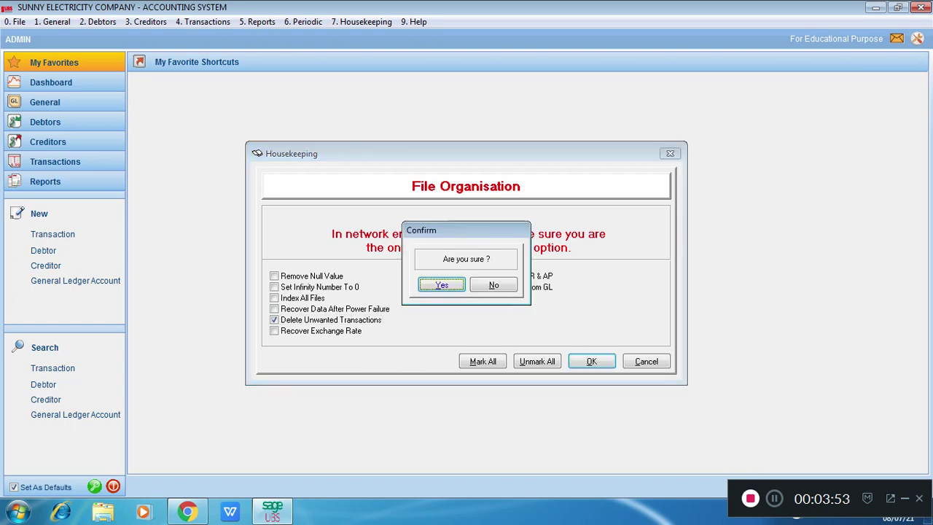
{"action": "key", "text": "Return"}
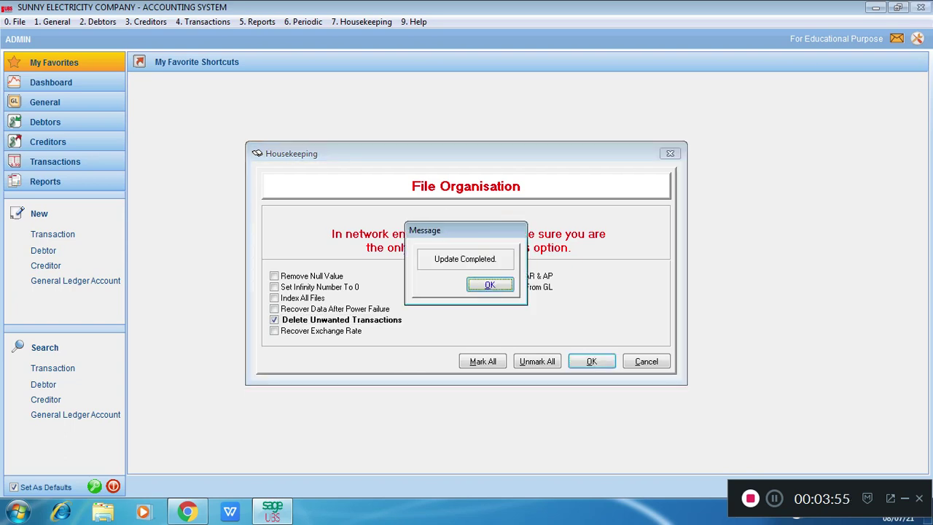
{"action": "key", "text": "Return"}
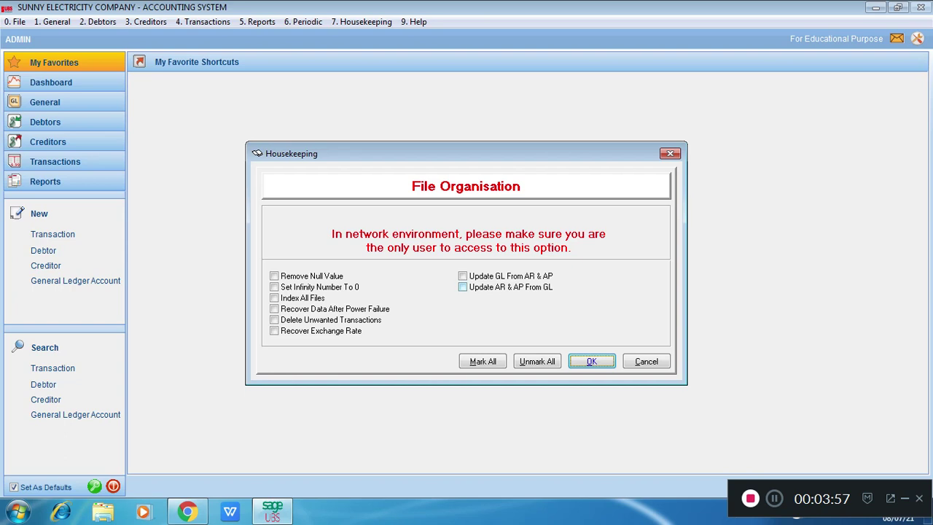
{"action": "left_click", "coordinate": [647, 361]}
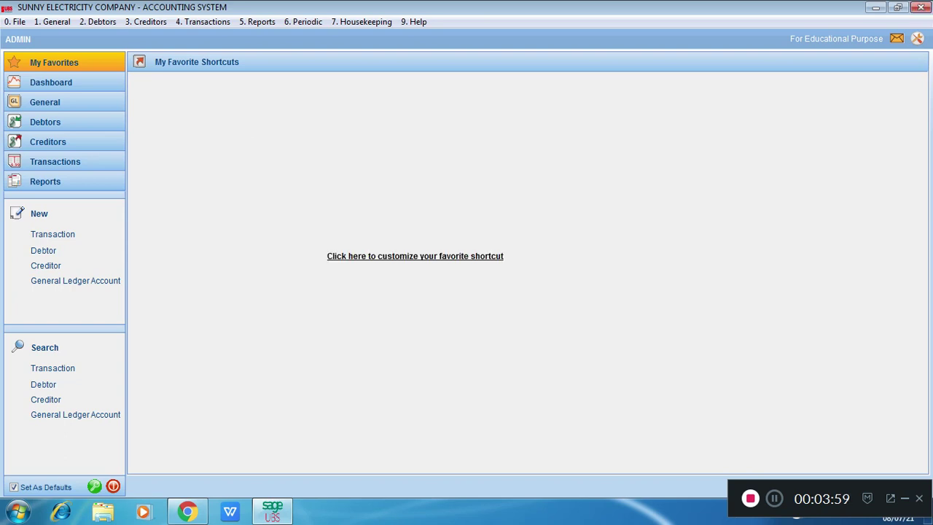
Step: Open Print Batch Of Transactions and look up the batch numbers for its range in the batch listing
{"action": "left_click", "coordinate": [202, 21]}
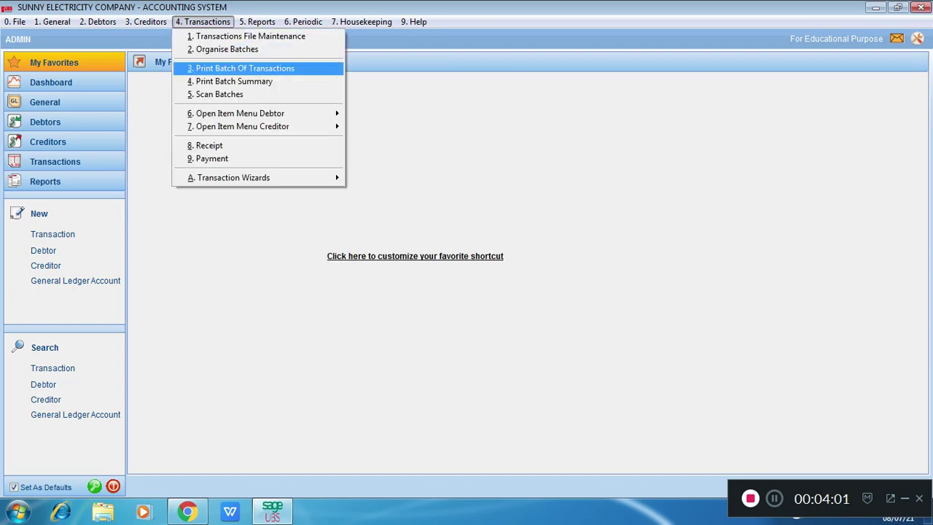
{"action": "left_click", "coordinate": [241, 68]}
{"action": "type", "text": "1"}
{"action": "key", "text": "Return"}
{"action": "key", "text": "Up"}
{"action": "key", "text": "Up"}
{"action": "key", "text": "Up"}
{"action": "key", "text": "Up"}
{"action": "key", "text": "Up"}
{"action": "key", "text": "Up"}
{"action": "key", "text": "Up"}
{"action": "key", "text": "Up"}
{"action": "key", "text": "Up"}
{"action": "key", "text": "Up"}
{"action": "key", "text": "Up"}
{"action": "key", "text": "Up"}
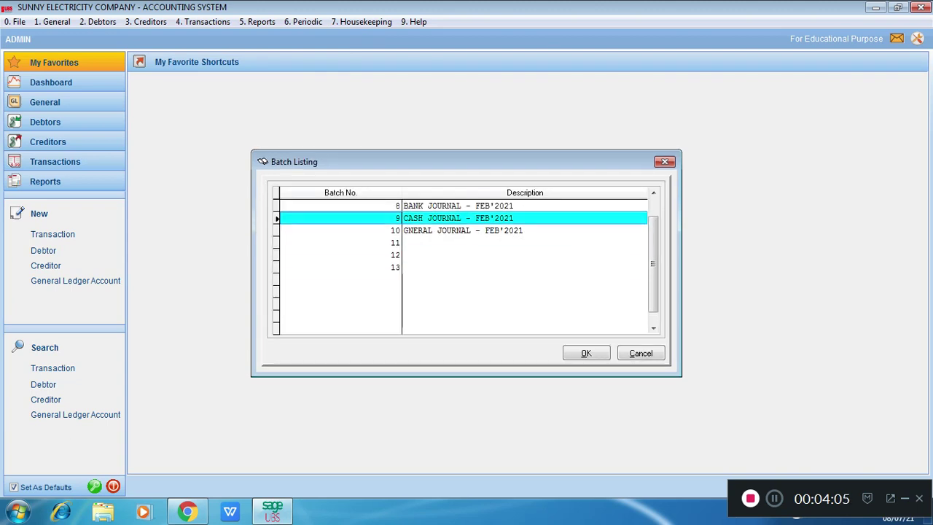
{"action": "key", "text": "Down"}
{"action": "key", "text": "Down"}
{"action": "key", "text": "Down"}
{"action": "key", "text": "Down"}
{"action": "key", "text": "Return"}
{"action": "key", "text": "Return"}
Step: List the transactions of batches 1 to 5 and page forward to the January 2021 bank journal
{"action": "key", "text": "Return"}
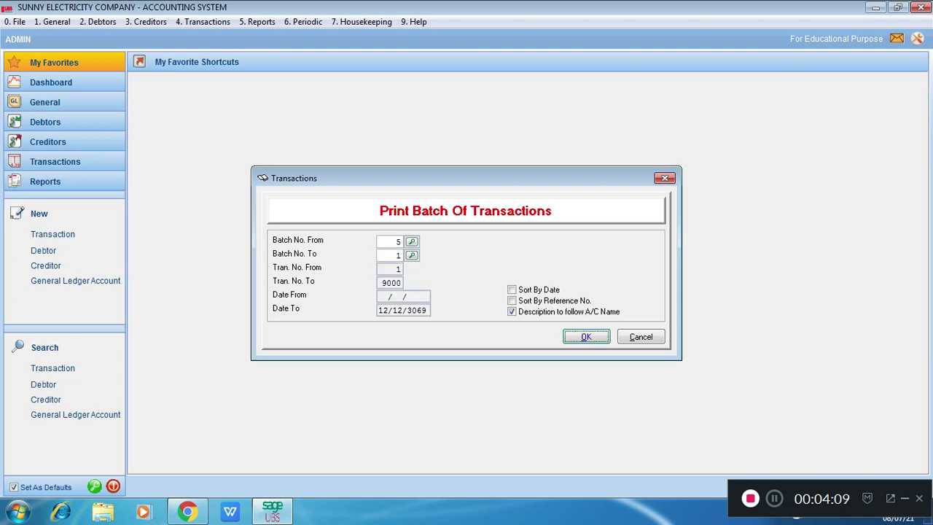
{"action": "left_click", "coordinate": [386, 241]}
{"action": "type", "text": "1"}
{"action": "key", "text": "Tab"}
{"action": "type", "text": "1"}
{"action": "key", "text": "Return"}
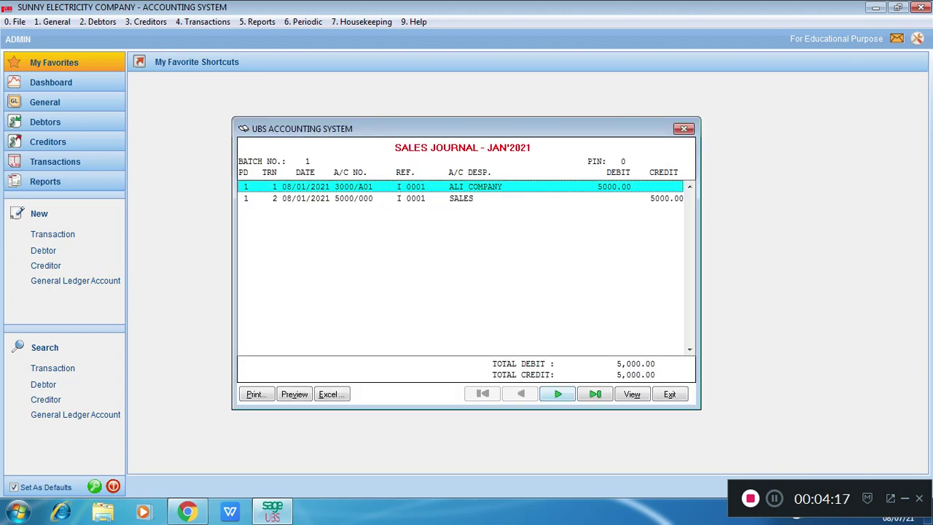
{"action": "left_click", "coordinate": [557, 393]}
{"action": "left_click", "coordinate": [558, 394]}
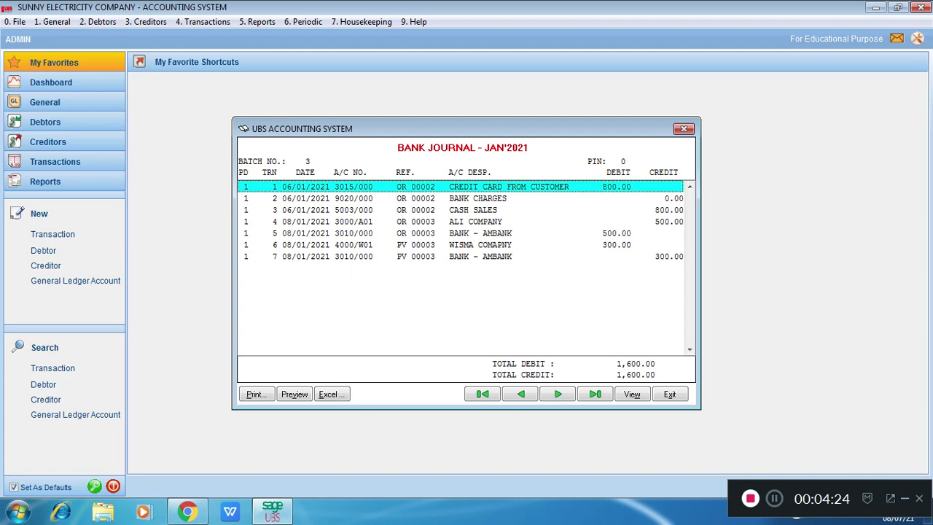
Step: Inspect the voucher editing grid for the WISMA COMAPNY payment without changes, and close the maintenance and batch listing windows
{"action": "double_click", "coordinate": [482, 244]}
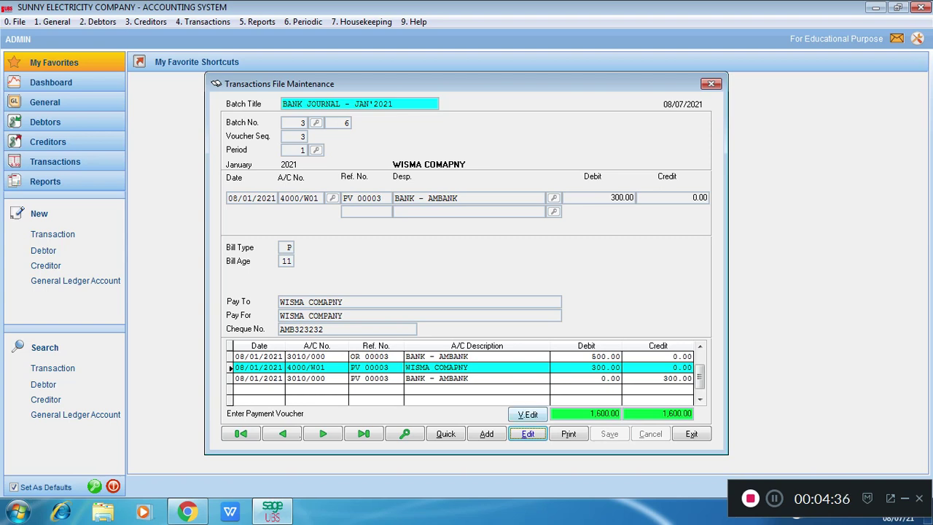
{"action": "left_click", "coordinate": [528, 414]}
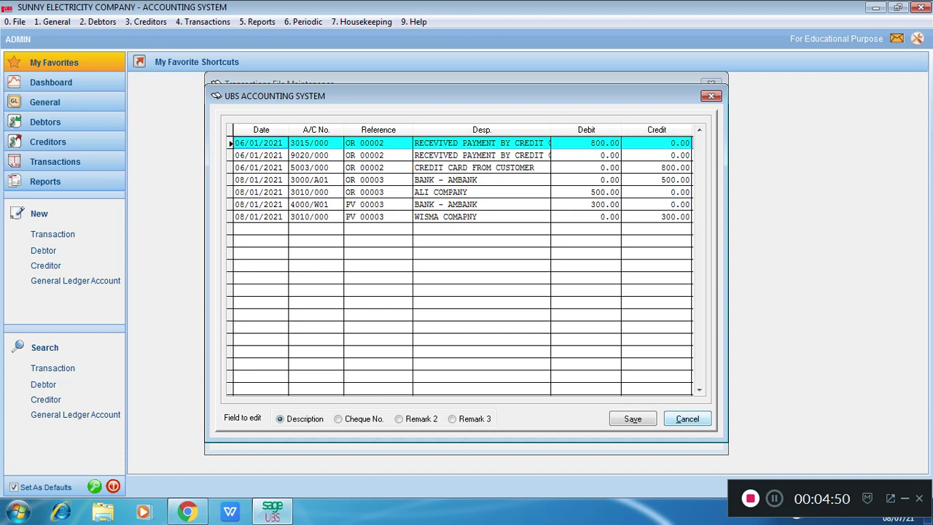
{"action": "left_click", "coordinate": [687, 418]}
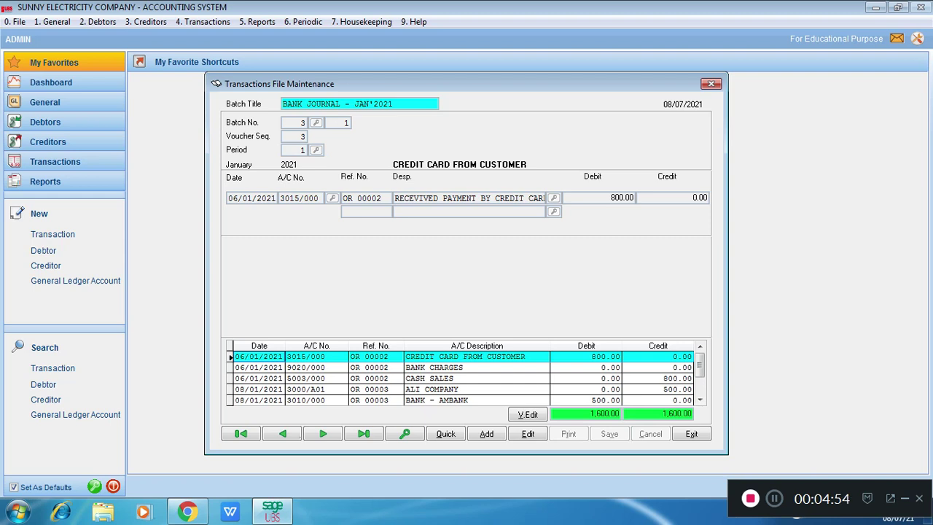
{"action": "left_click", "coordinate": [692, 434]}
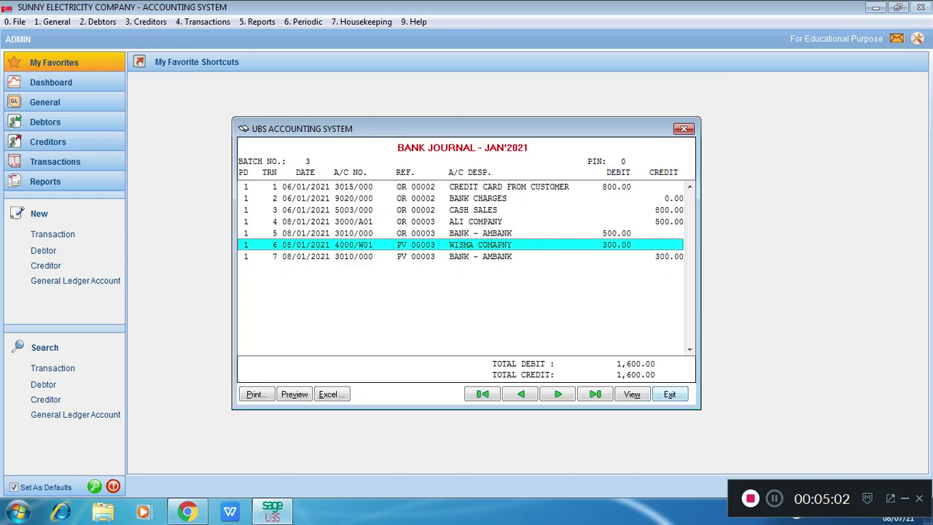
{"action": "left_click", "coordinate": [669, 394]}
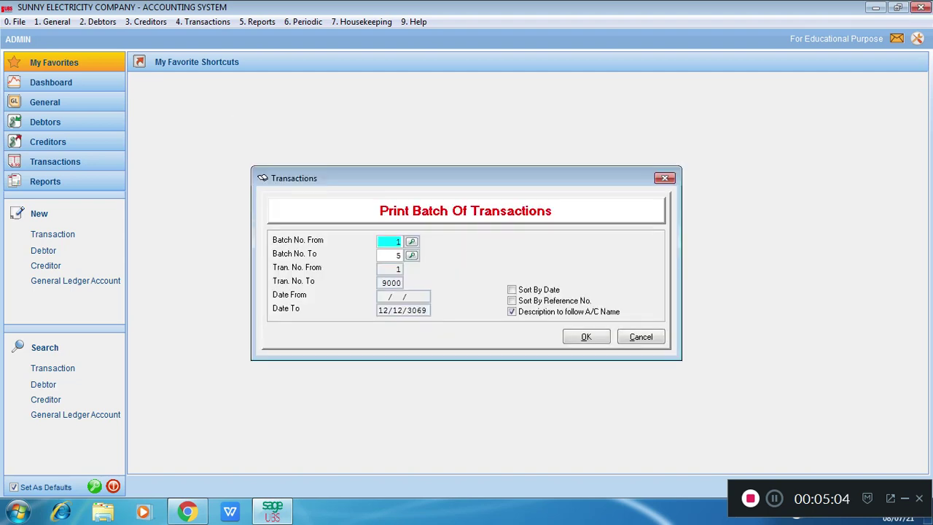
{"action": "key", "text": "Escape"}
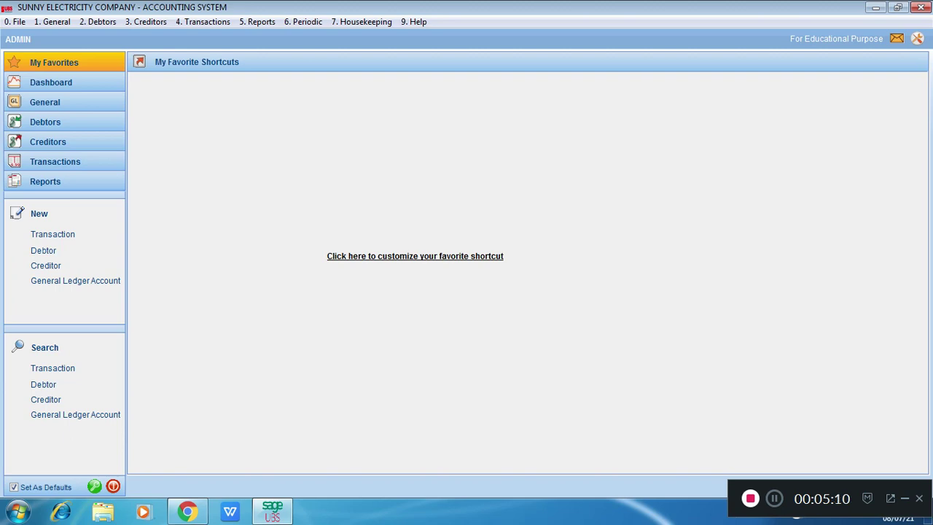
Step: Run File Organisation with all options selected and acknowledge its completion
{"action": "left_click", "coordinate": [361, 22]}
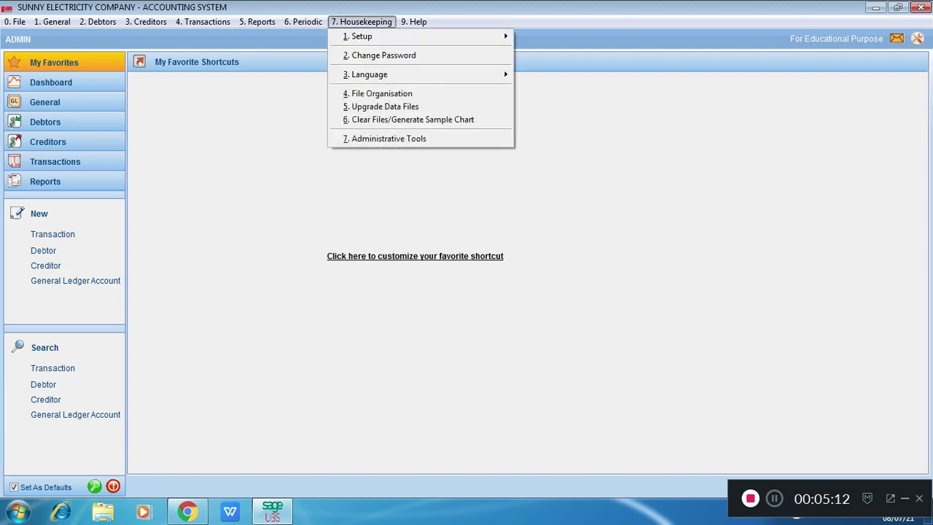
{"action": "key", "text": "Return"}
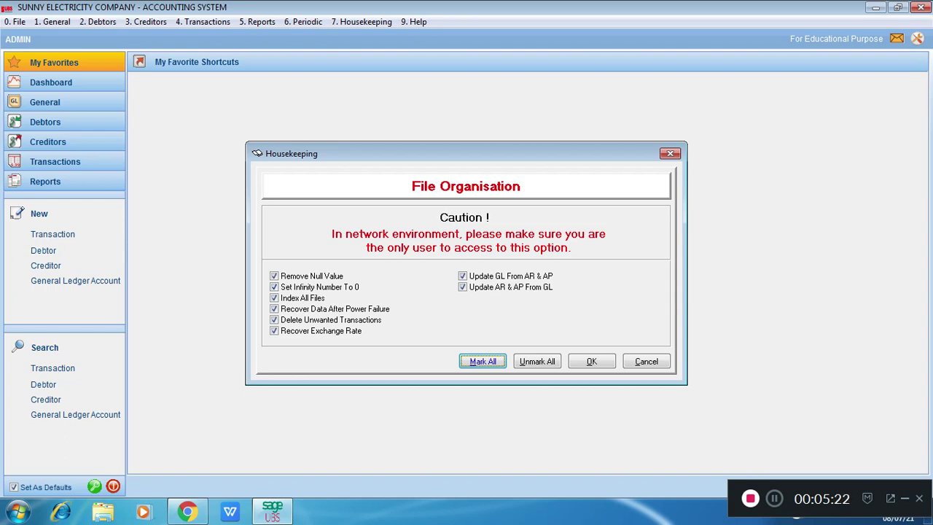
{"action": "left_click", "coordinate": [591, 361]}
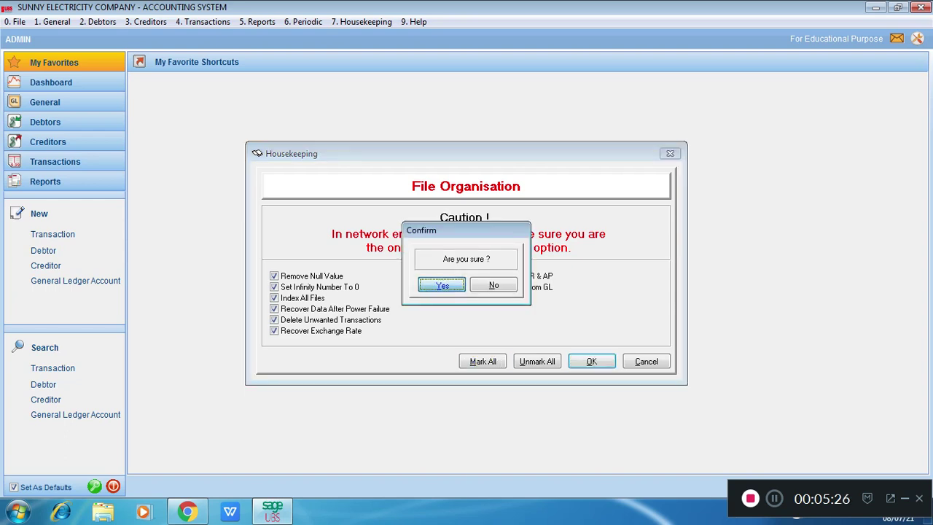
{"action": "key", "text": "Return"}
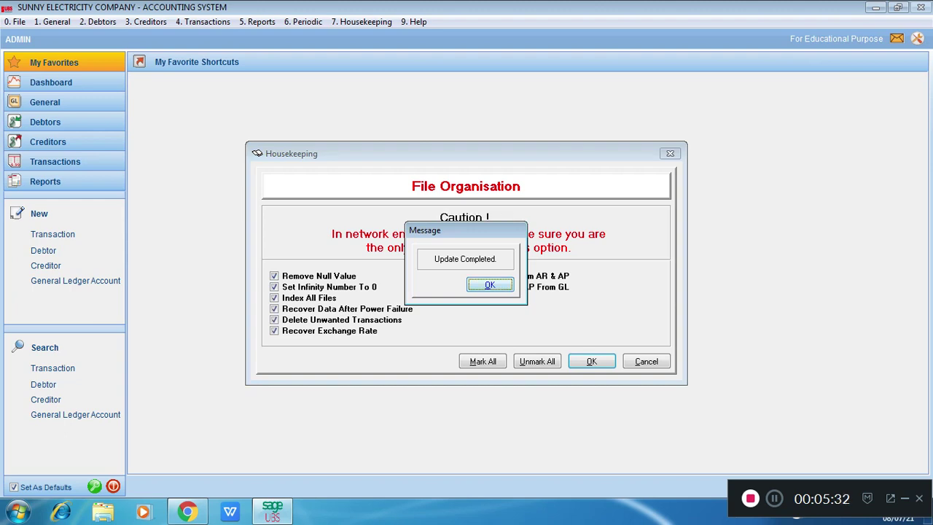
{"action": "key", "text": "space"}
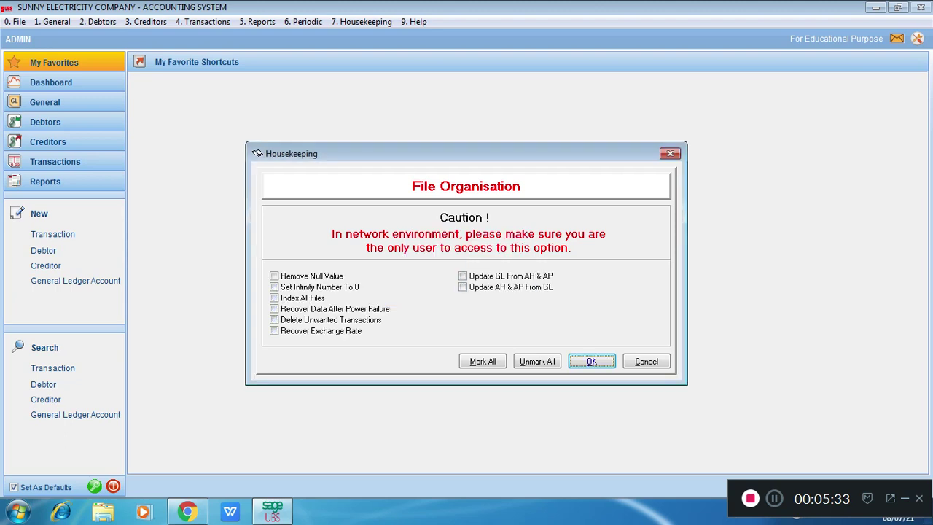